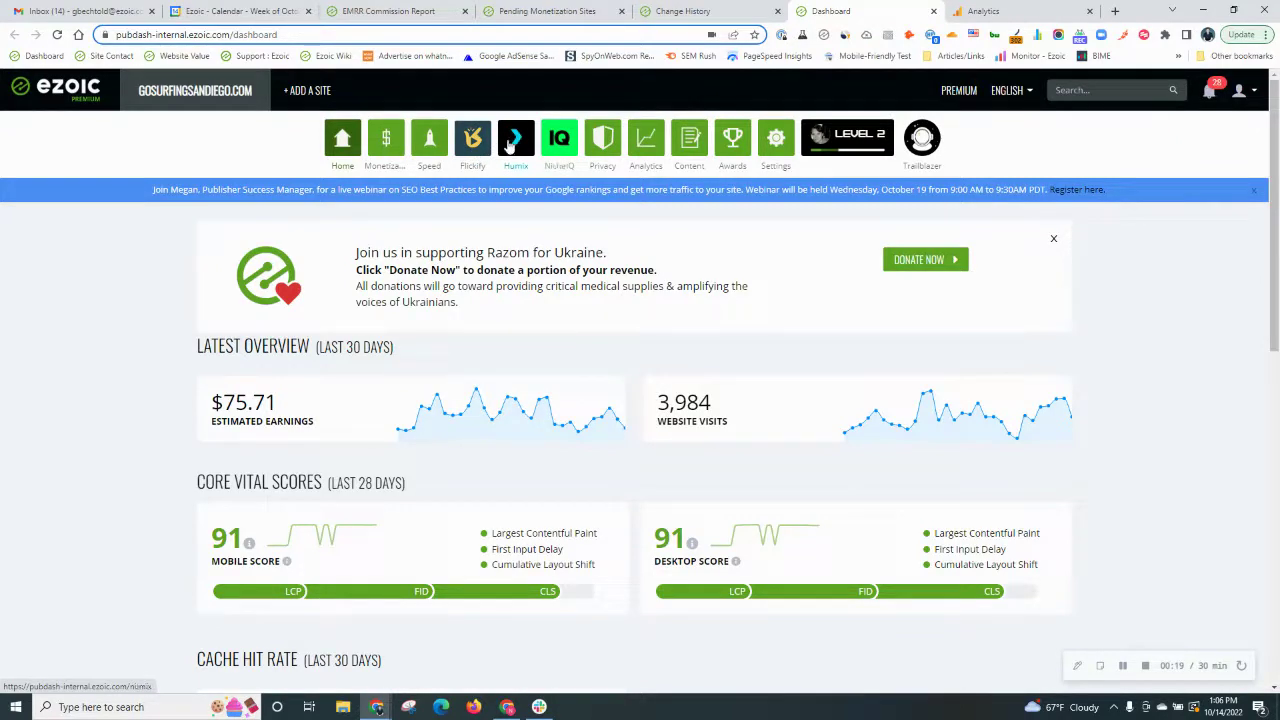
- Open Humix Studio's Add New Video view listing the site's surf videos and focus the video search
click(512, 146)
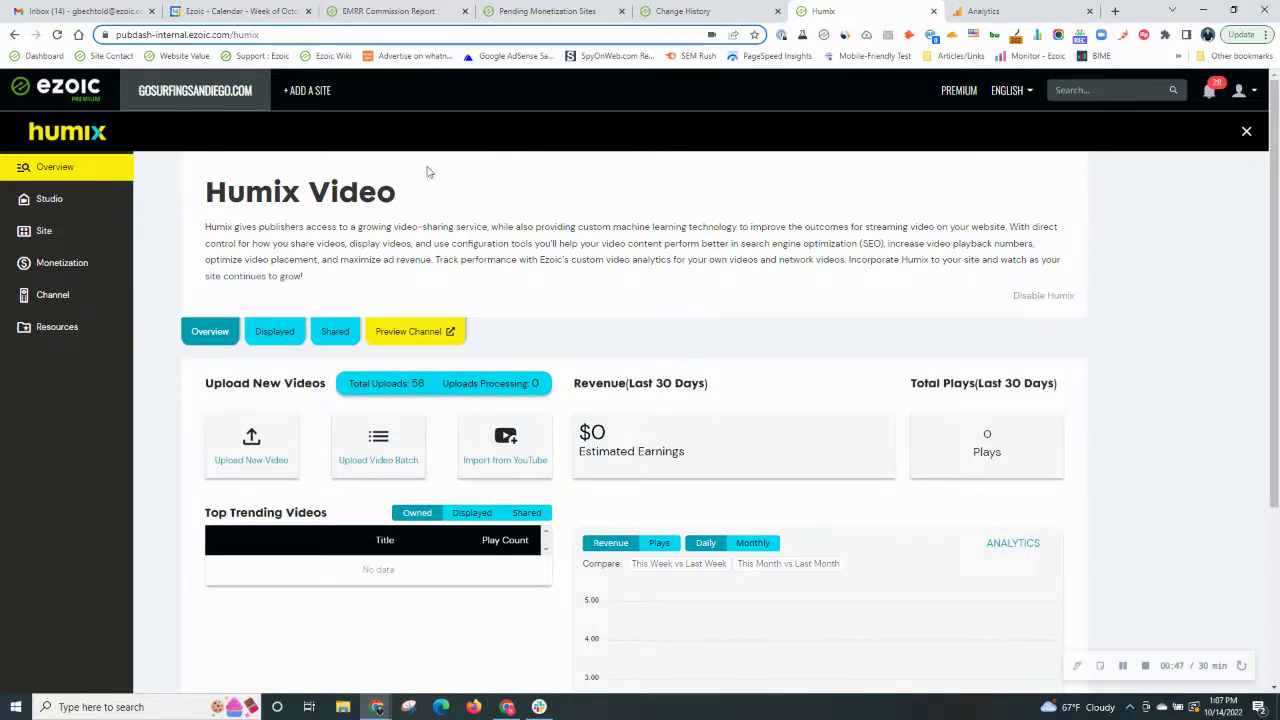
click(70, 202)
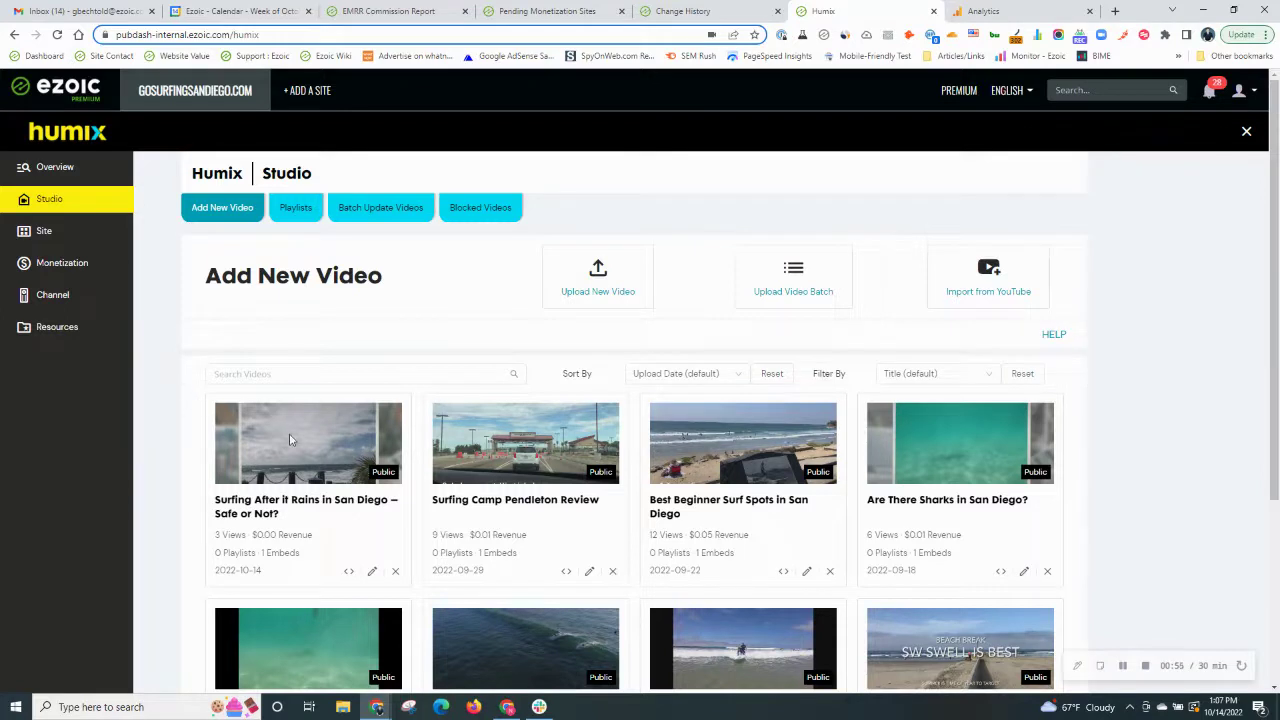
click(400, 371)
- Review the Humix Site embed and Monetization ad settings, ending on Channel sharing settings
click(62, 235)
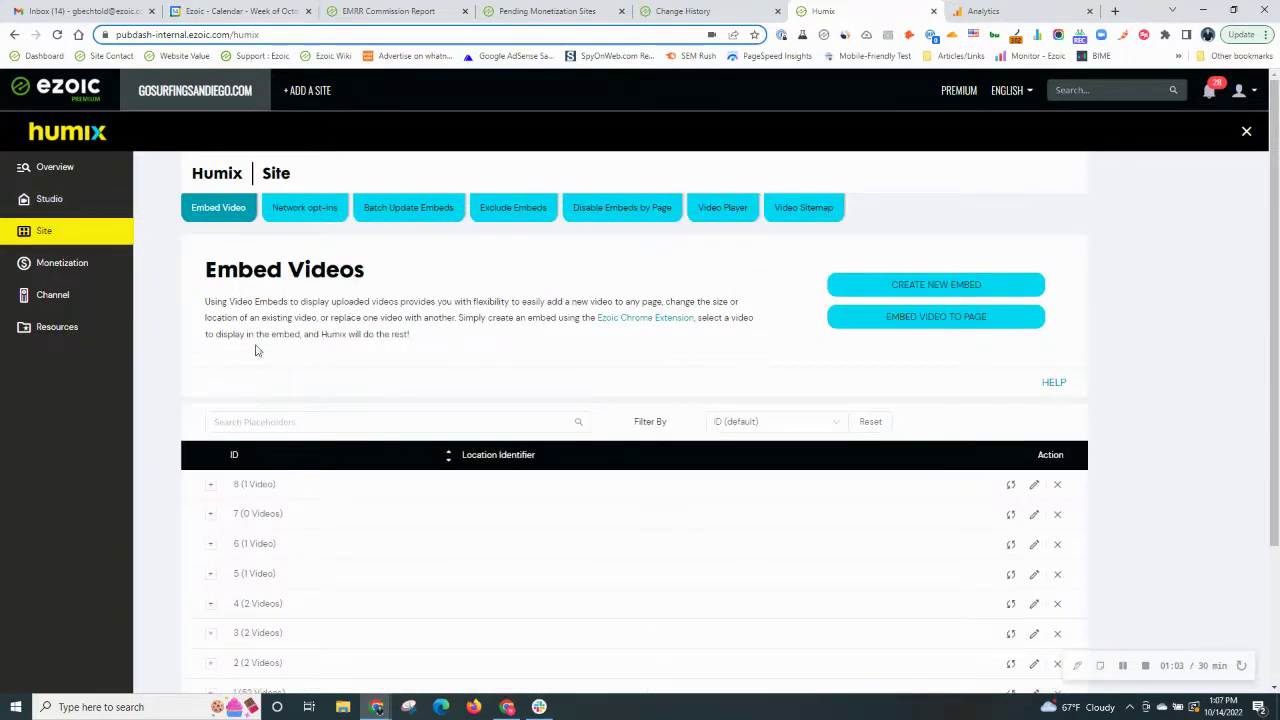
click(62, 264)
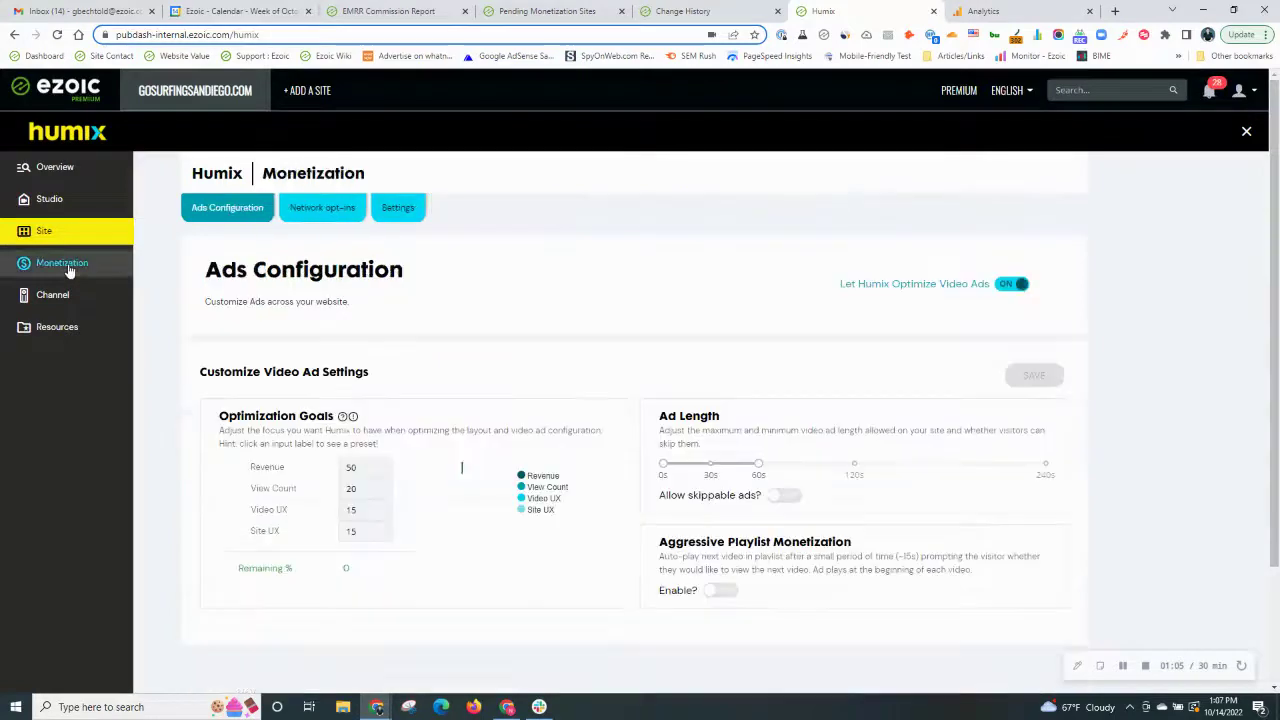
click(55, 296)
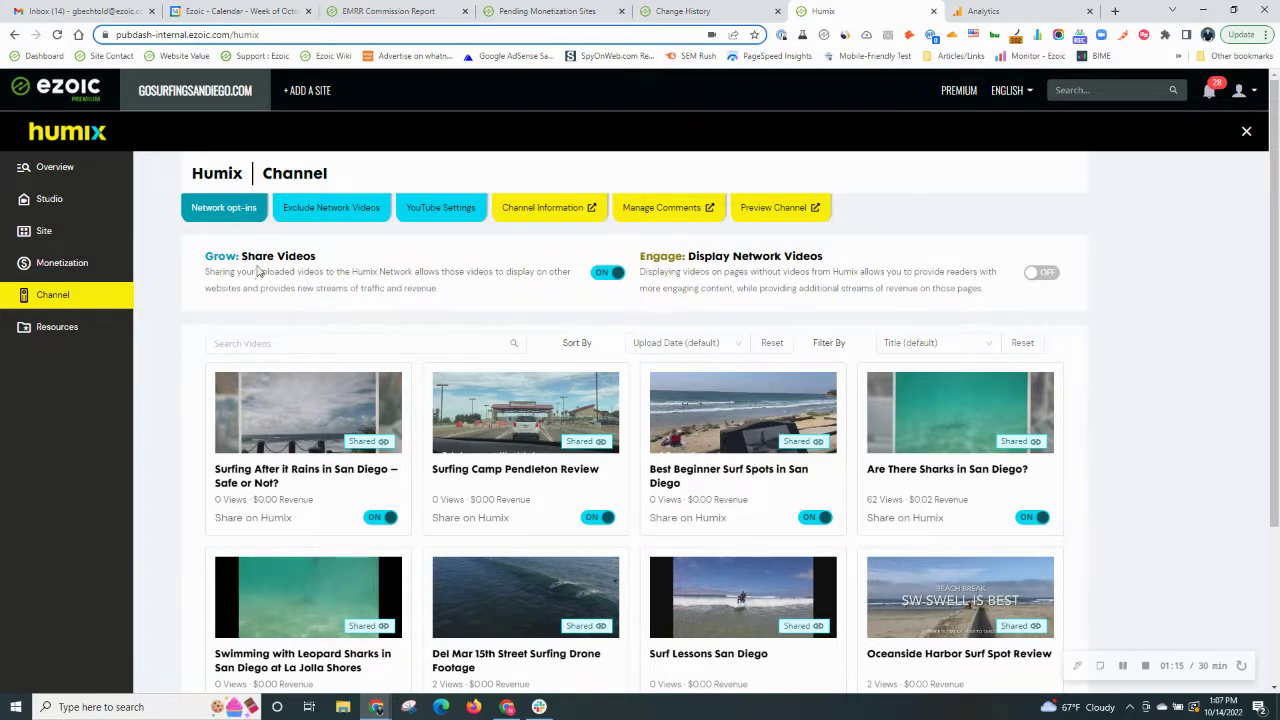
- On the Humix Channel page, switch the first surf video's Share on Humix off and back on
drag(219, 257, 300, 257)
click(299, 257)
click(384, 518)
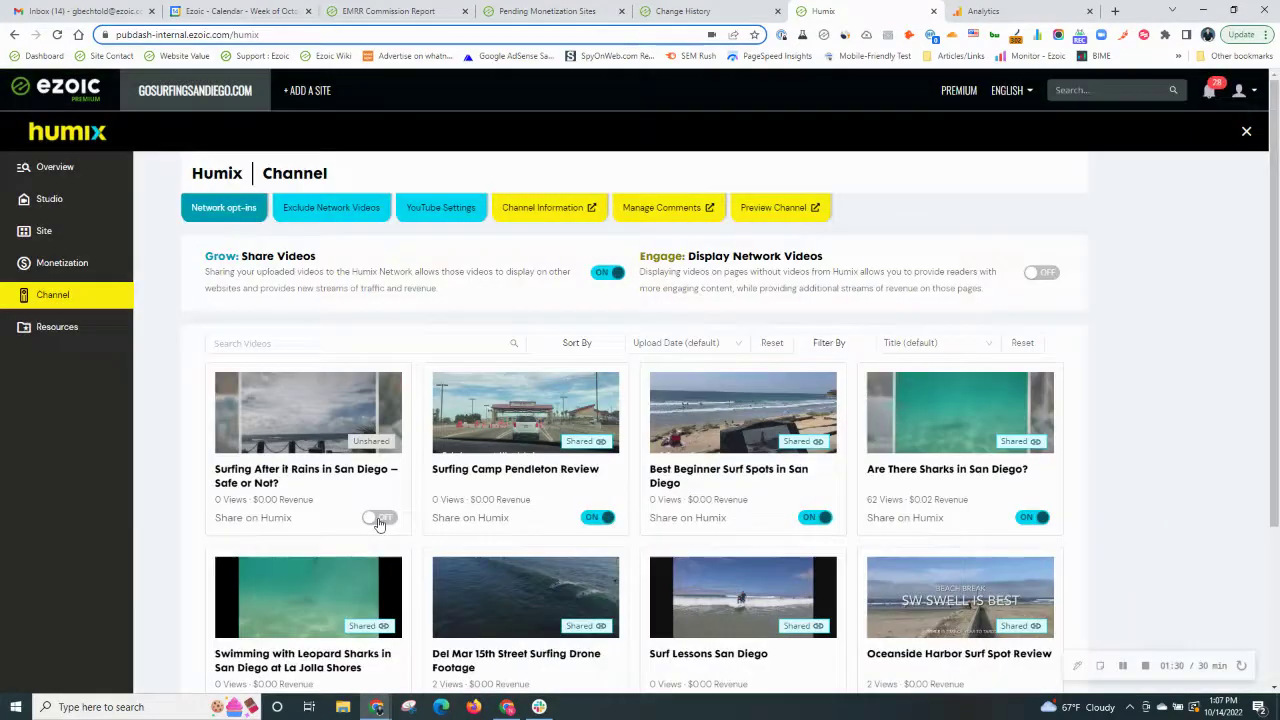
click(378, 518)
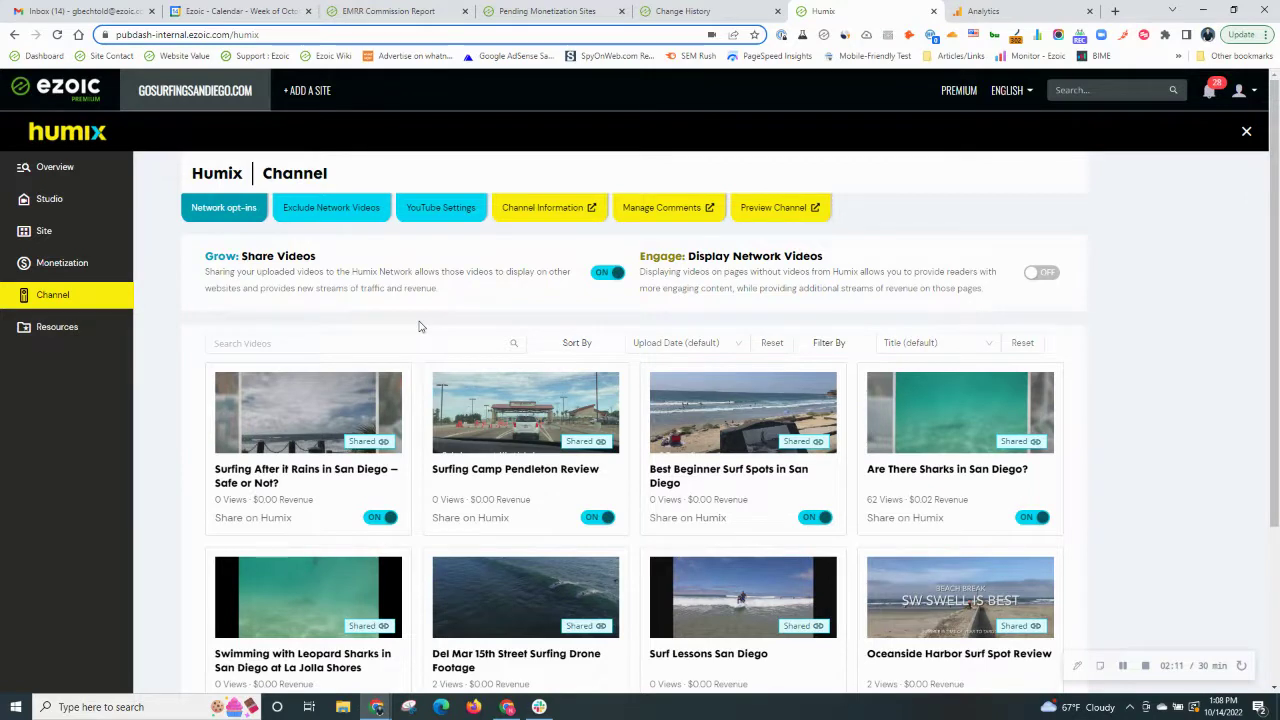
drag(668, 257, 760, 261)
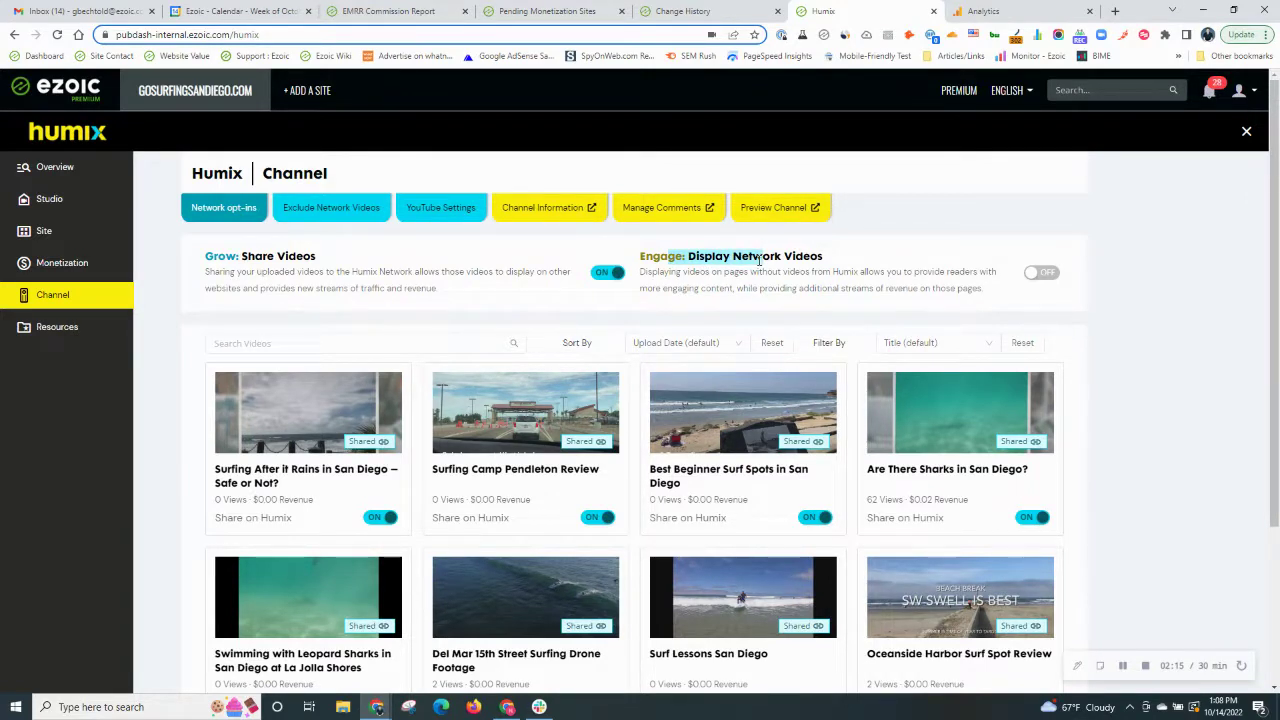
click(760, 261)
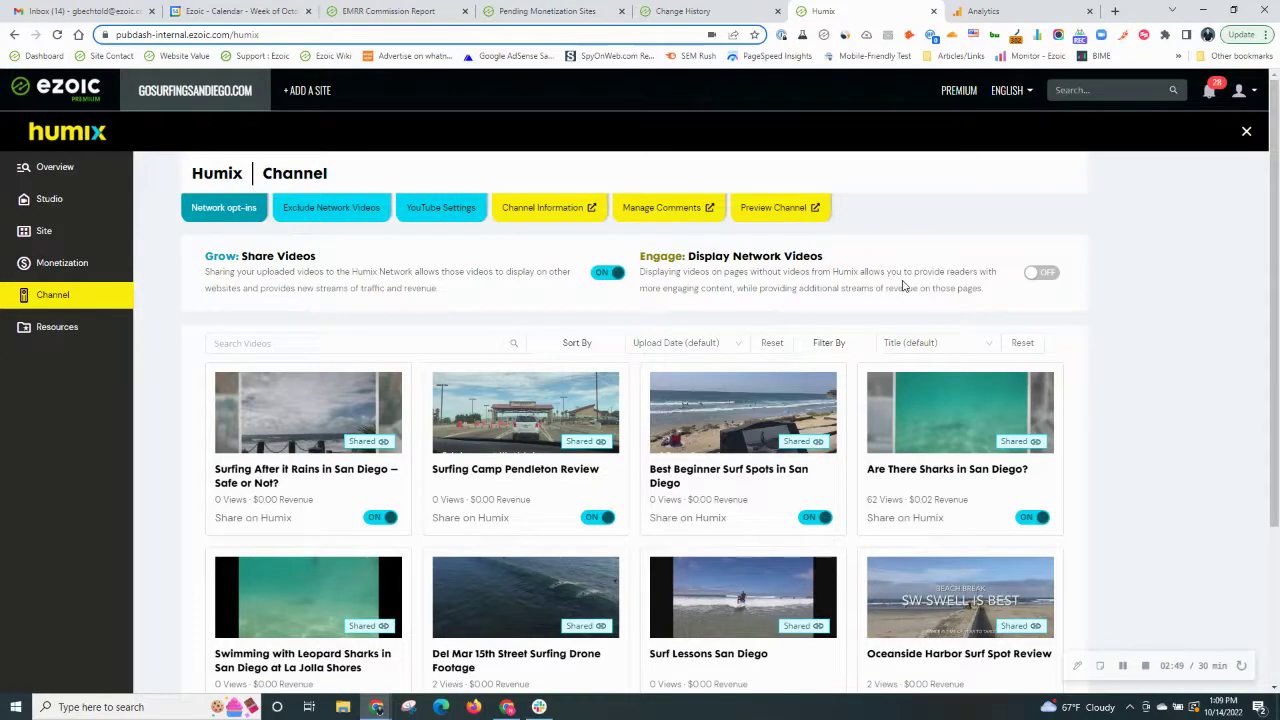
drag(689, 256, 745, 256)
click(744, 257)
- Go back to the Humix Overview showing $8.11 earnings and 4,858 plays over 30 days
click(40, 170)
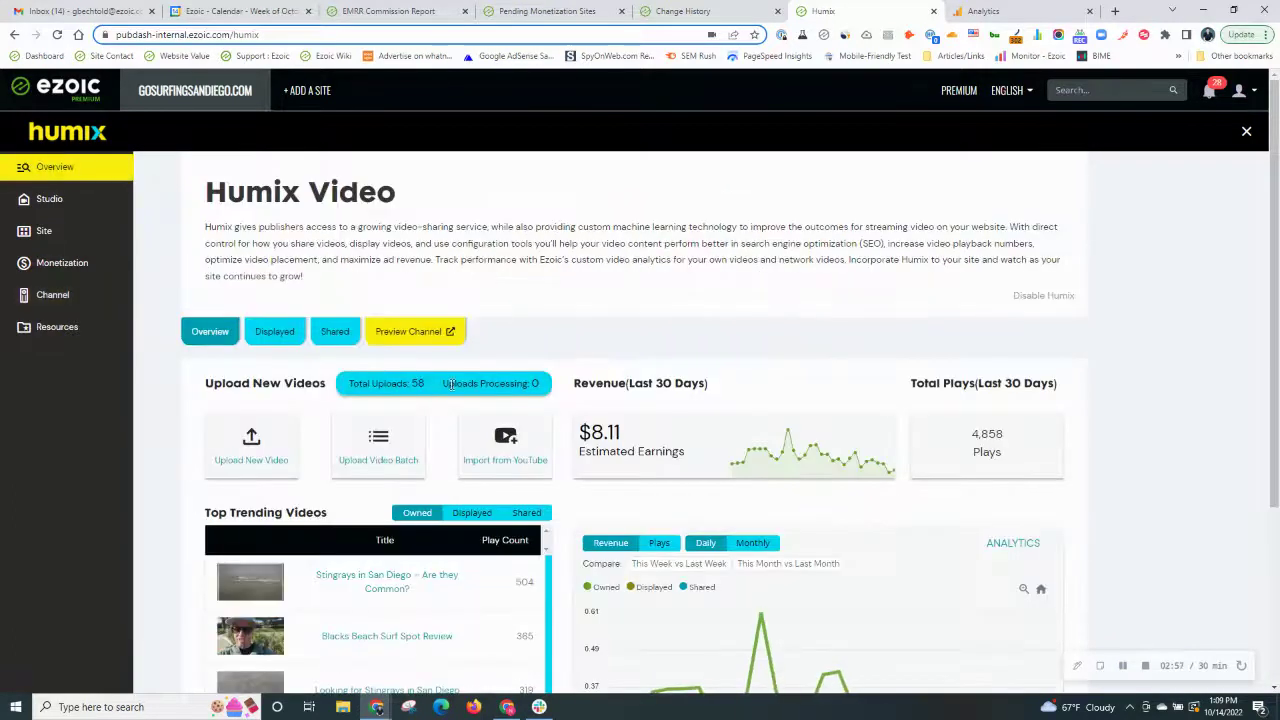